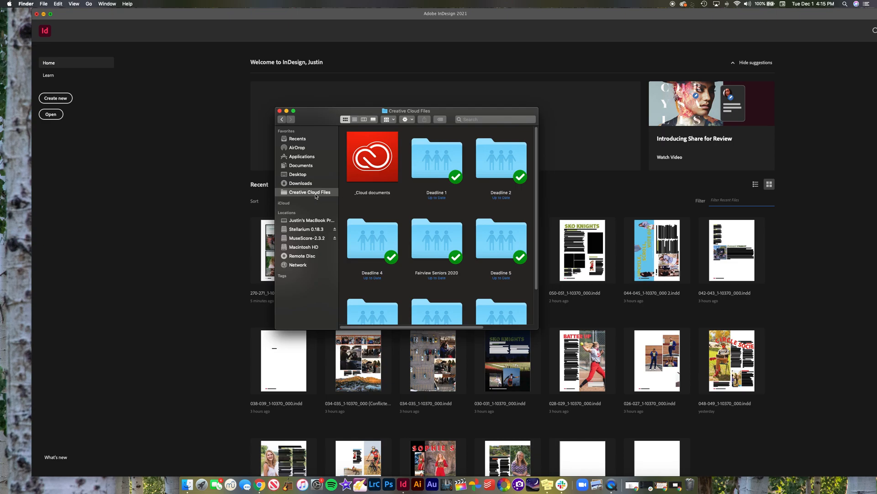
# Step: Check the notifications in the Creative Cloud app and close its window
pyautogui.click(683, 4)
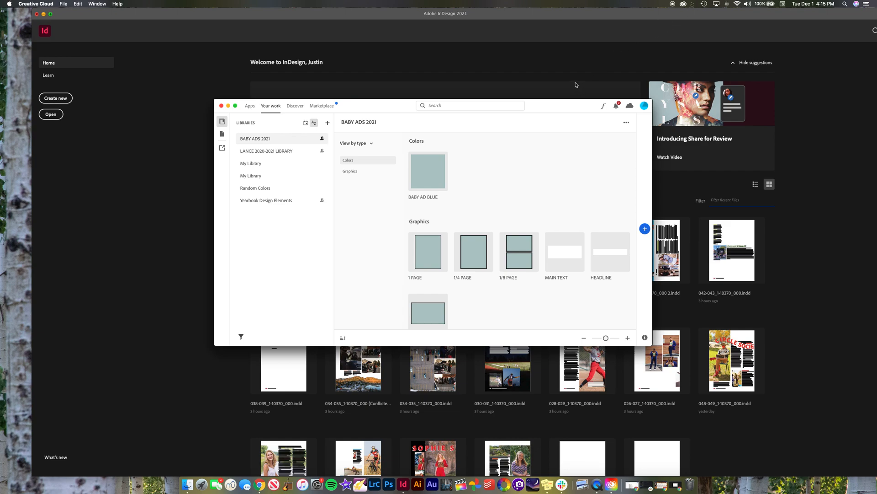
pyautogui.click(616, 105)
pyautogui.scroll(-1, 590, 160)
pyautogui.scroll(1, 583, 173)
pyautogui.click(616, 107)
pyautogui.click(221, 106)
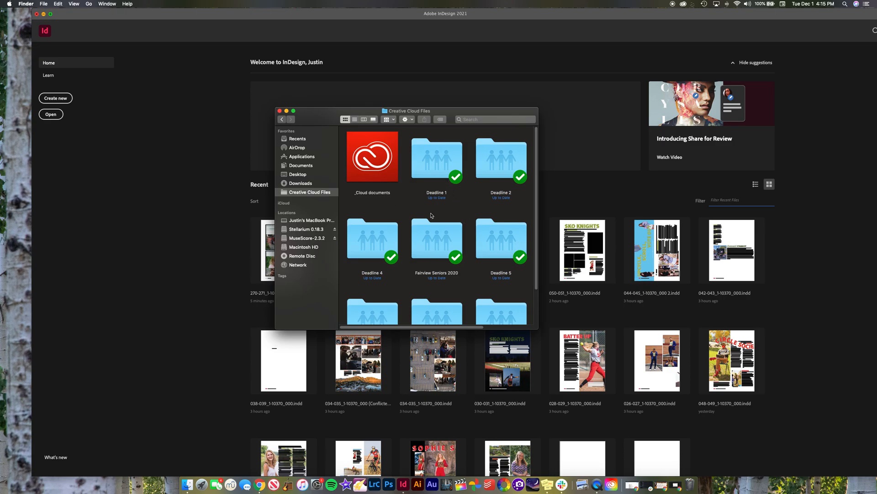
# Step: Open the 270-271 folder inside Deadline 4 > Baby ADs in Creative Cloud Files and enlarge the Finder window
pyautogui.scroll(-1, 392, 237)
pyautogui.doubleClick(368, 224)
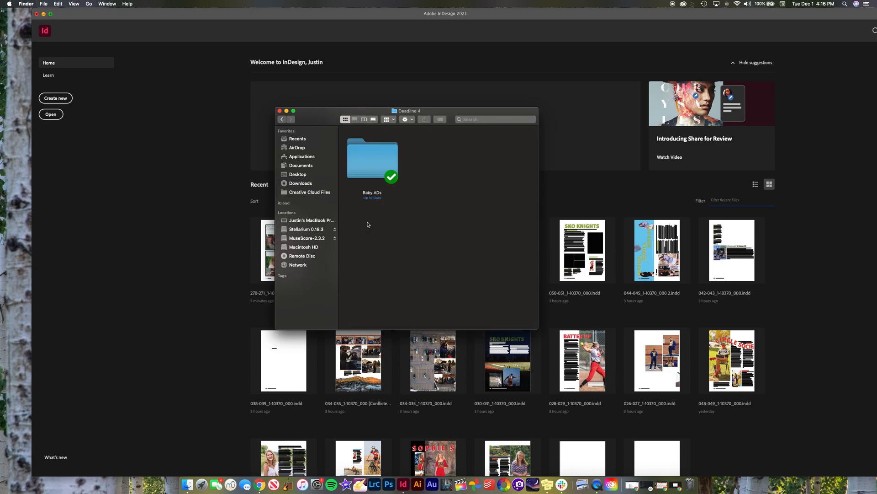
pyautogui.doubleClick(376, 158)
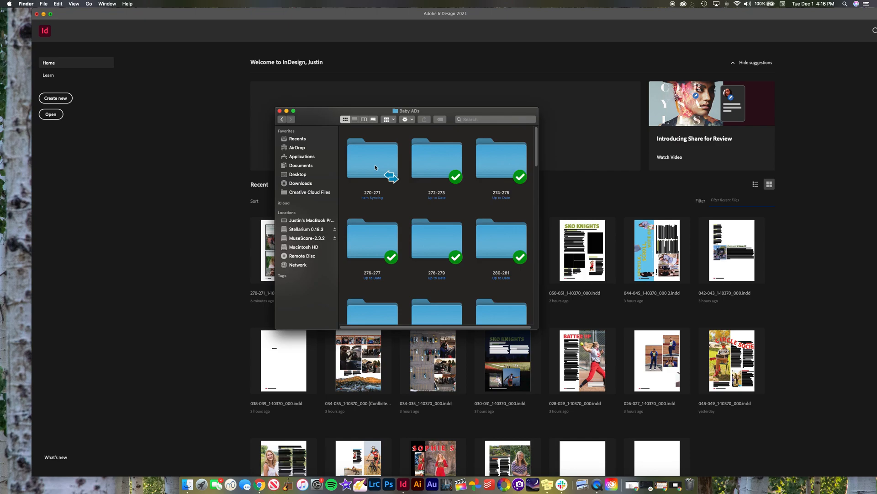
pyautogui.doubleClick(375, 166)
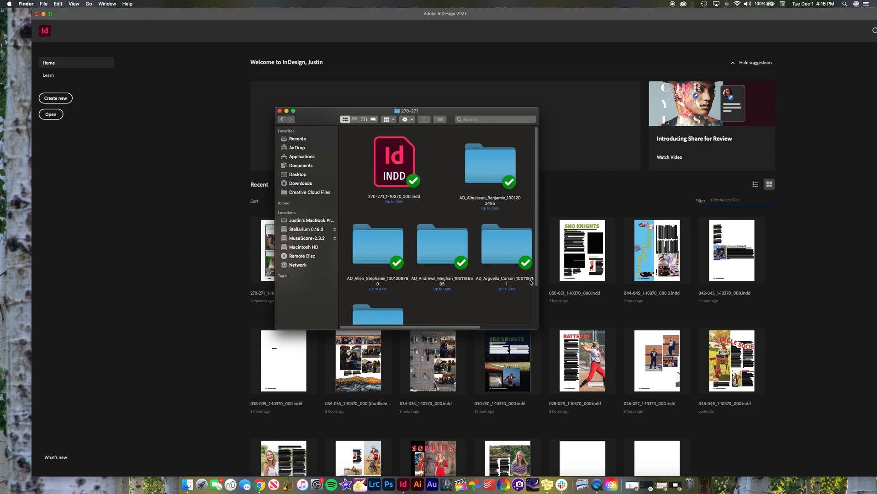
pyautogui.moveTo(537, 330); pyautogui.dragTo(730, 383)
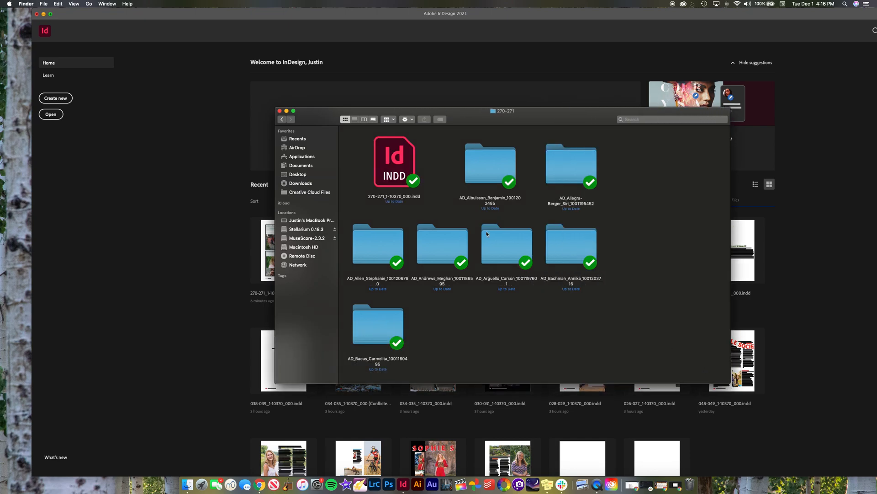
# Step: Look over the InDesign file and the student ad folders for pages 270-271, and open the first ad folder
pyautogui.click(397, 157)
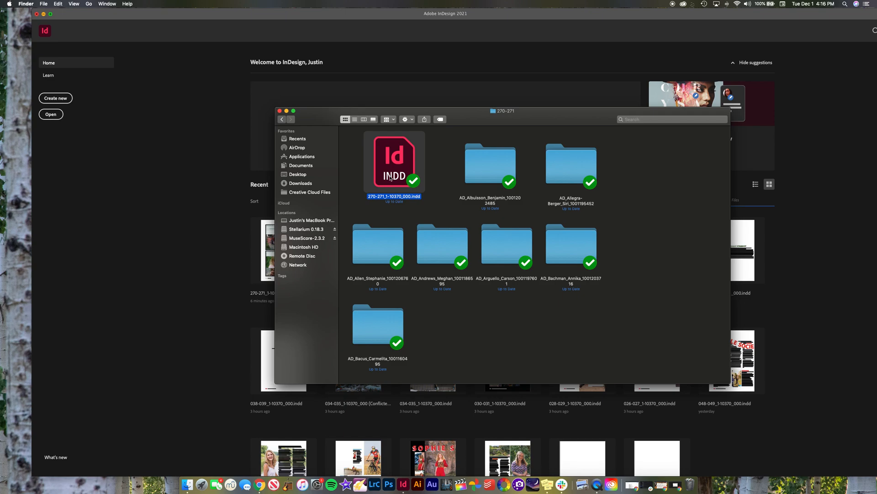
pyautogui.click(482, 169)
pyautogui.click(568, 183)
pyautogui.press('Right')
pyautogui.press('Right')
pyautogui.press('Right')
pyautogui.press('Right')
pyautogui.press('Right')
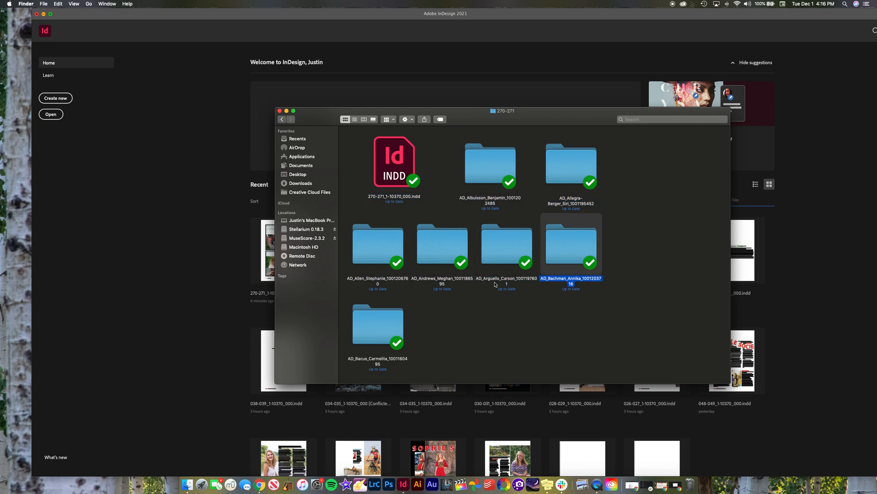
pyautogui.doubleClick(484, 174)
pyautogui.click(282, 123)
pyautogui.doubleClick(482, 161)
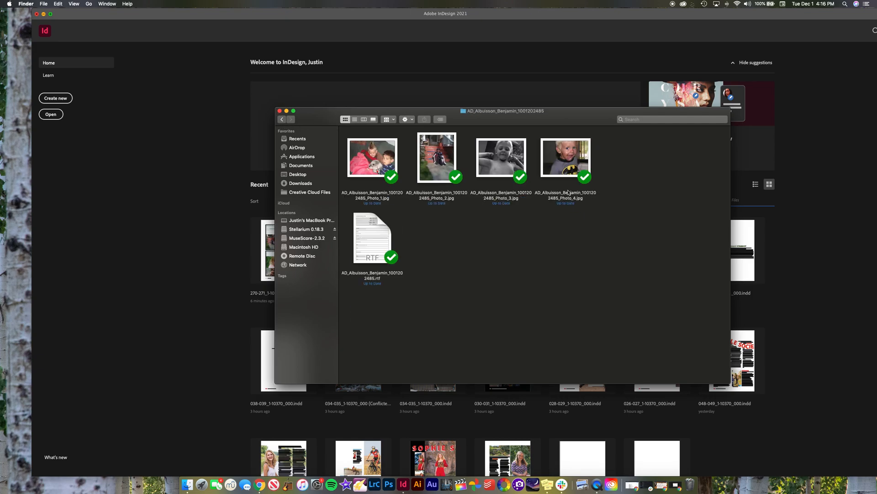
# Step: Examine the photos and the RTF order file in the ad folder
pyautogui.moveTo(623, 205); pyautogui.dragTo(343, 131)
pyautogui.click(474, 221)
pyautogui.moveTo(634, 218); pyautogui.dragTo(361, 152)
pyautogui.click(473, 260)
pyautogui.click(376, 236)
pyautogui.click(449, 257)
# Step: Open the ad's RTF order file, move its window clear of the photos and go to the Headline section
pyautogui.doubleClick(372, 237)
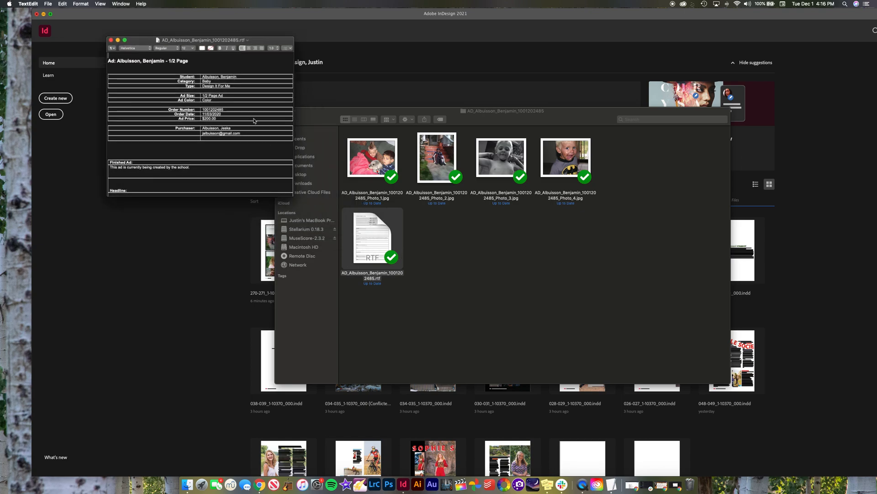
pyautogui.moveTo(227, 52); pyautogui.dragTo(568, 218)
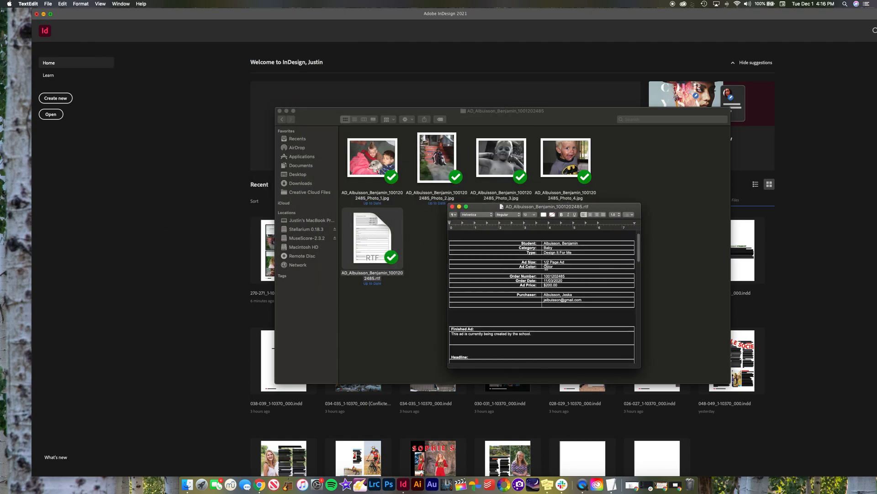
pyautogui.scroll(-5, 548, 262)
pyautogui.scroll(-5, 555, 258)
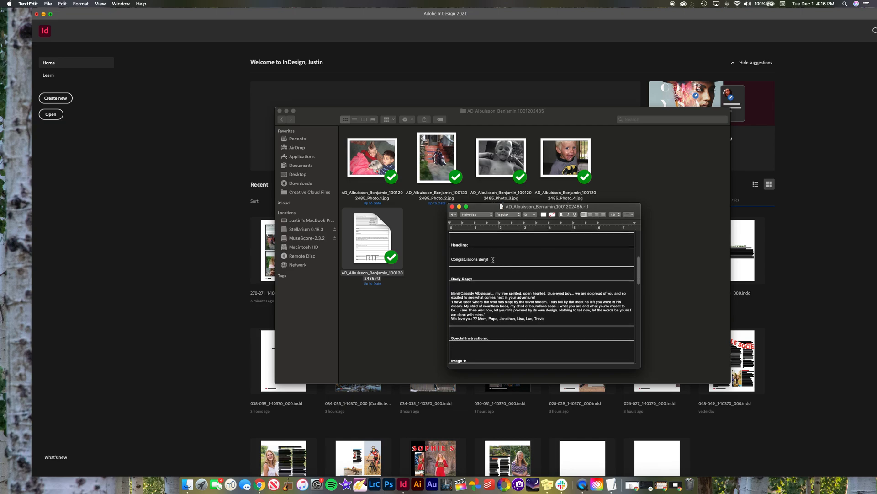
# Step: Examine the headline and the main paragraphs of the body copy in the order file
pyautogui.tripleClick(493, 260)
pyautogui.tripleClick(480, 259)
pyautogui.click(480, 259)
pyautogui.click(452, 293)
pyautogui.moveTo(451, 292); pyautogui.dragTo(558, 322)
pyautogui.click(543, 314)
pyautogui.moveTo(486, 315); pyautogui.dragTo(451, 292)
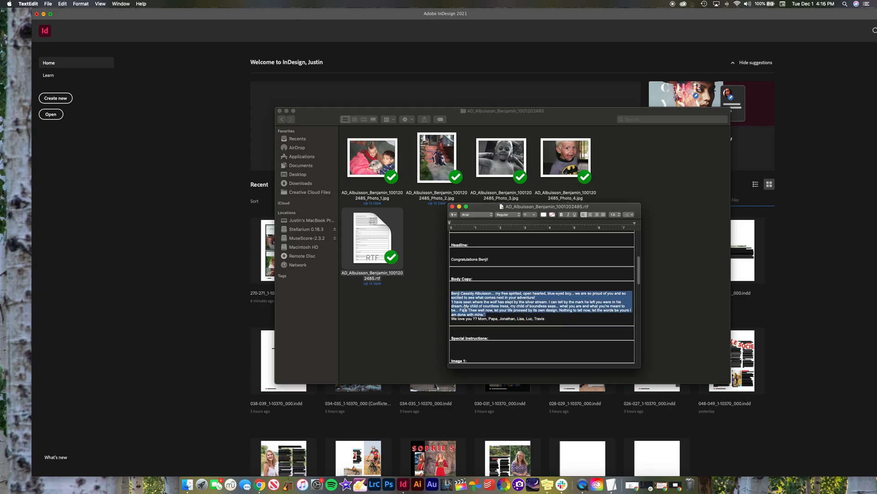
# Step: Examine the family sign-off line that closes the body copy and the surrounding sections of the order file
pyautogui.tripleClick(478, 317)
pyautogui.click(528, 320)
pyautogui.moveTo(545, 318); pyautogui.dragTo(474, 320)
pyautogui.click(465, 315)
pyautogui.click(483, 319)
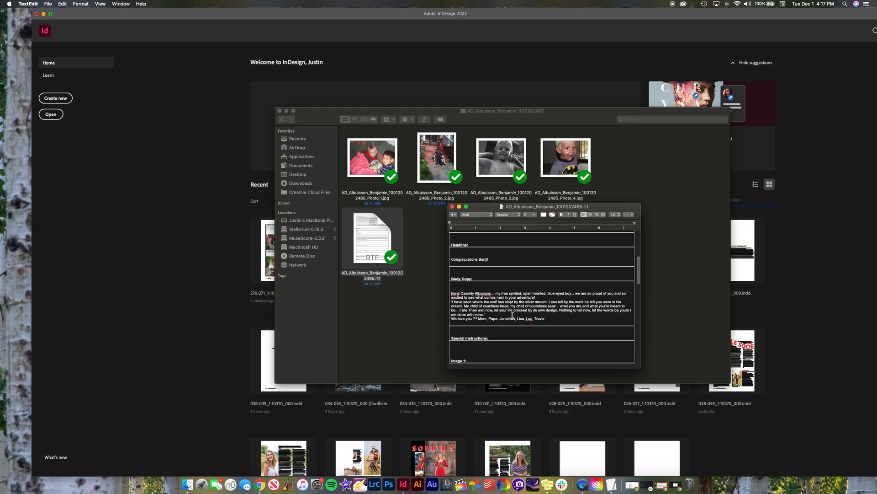
pyautogui.moveTo(546, 318)
pyautogui.mouseDown()
pyautogui.moveTo(445, 319)
pyautogui.moveTo(550, 317)
pyautogui.mouseUp()
pyautogui.moveTo(556, 318); pyautogui.dragTo(459, 296)
pyautogui.click(463, 298)
pyautogui.scroll(-5, 496, 301)
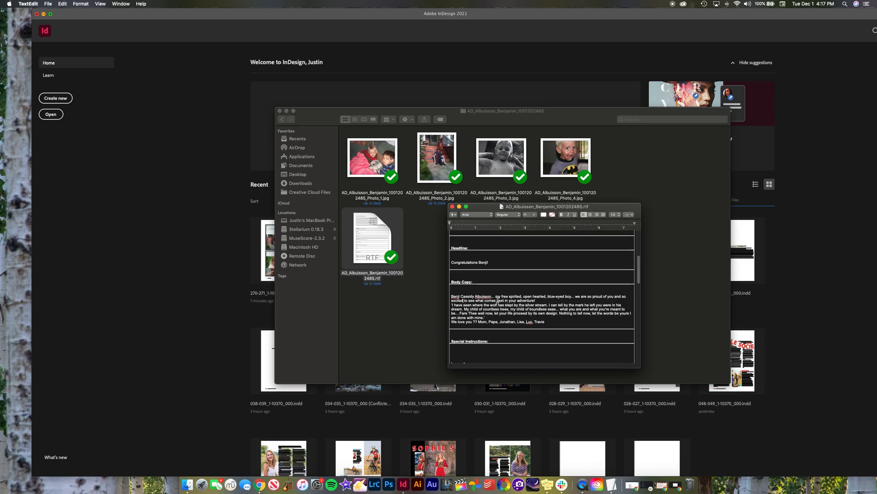
pyautogui.scroll(6, 498, 300)
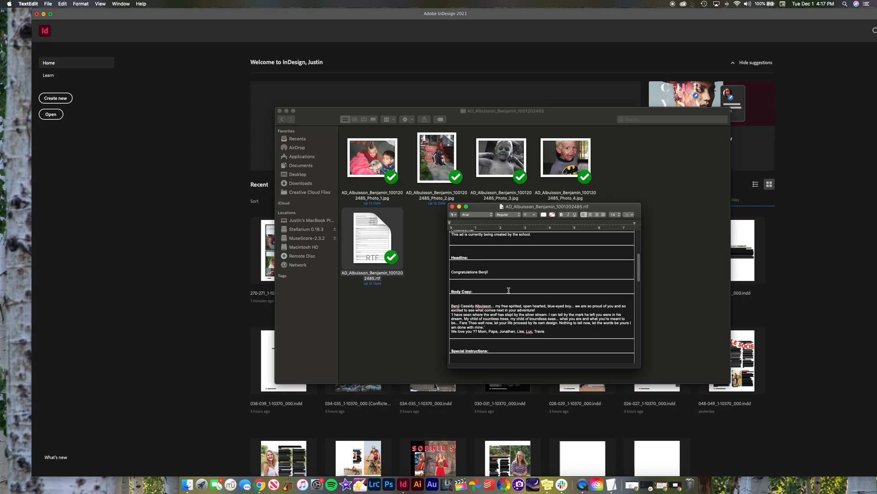
# Step: Close the order file, return to the 270-271 folder and open 270-271_1-10370_000.indd in InDesign
pyautogui.click(453, 206)
pyautogui.click(284, 121)
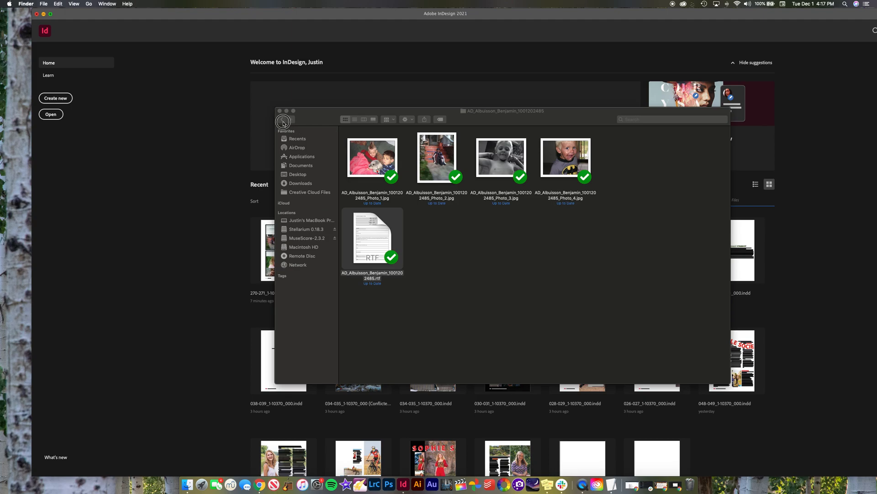
pyautogui.doubleClick(391, 179)
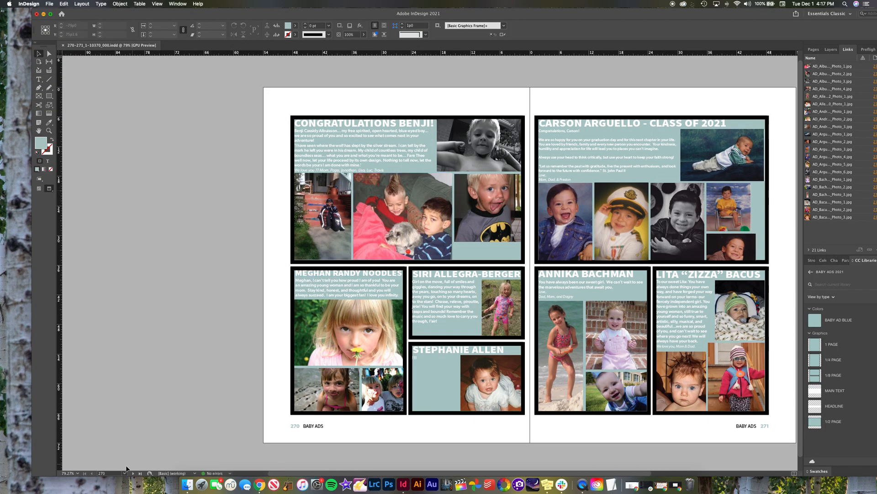
# Step: Display the C-Master spread of the baby ads layout and maximize the InDesign window
pyautogui.click(125, 473)
pyautogui.click(124, 469)
pyautogui.moveTo(245, 346); pyautogui.dragTo(159, 364)
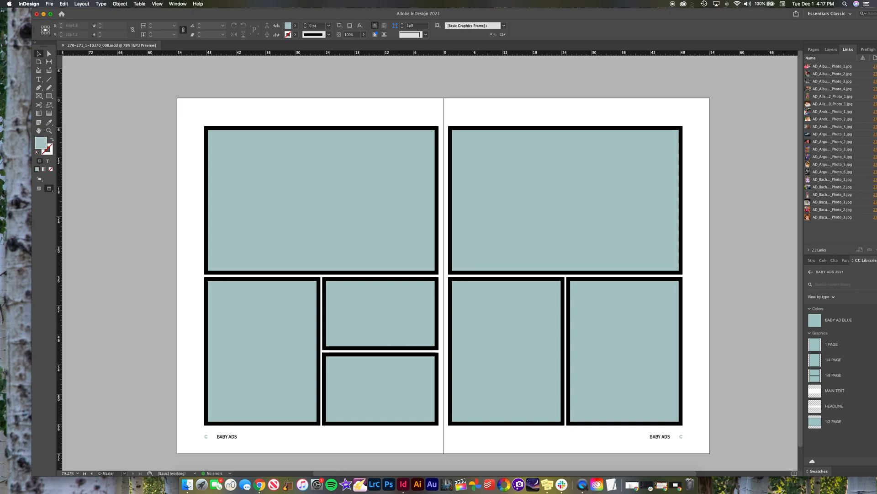
pyautogui.doubleClick(691, 17)
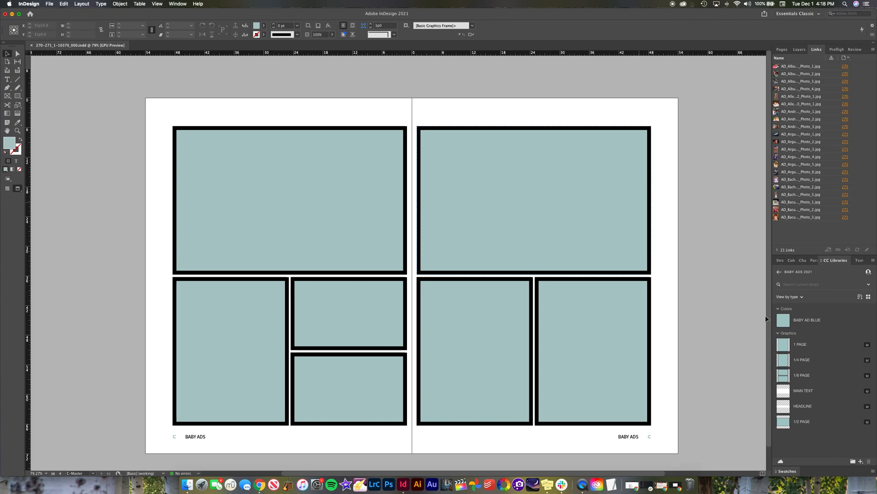
# Step: Return to the library list, toggle CC Libraries off and on through a help search for "CC Librar", and open the BABY ADS 2021 library
pyautogui.click(779, 271)
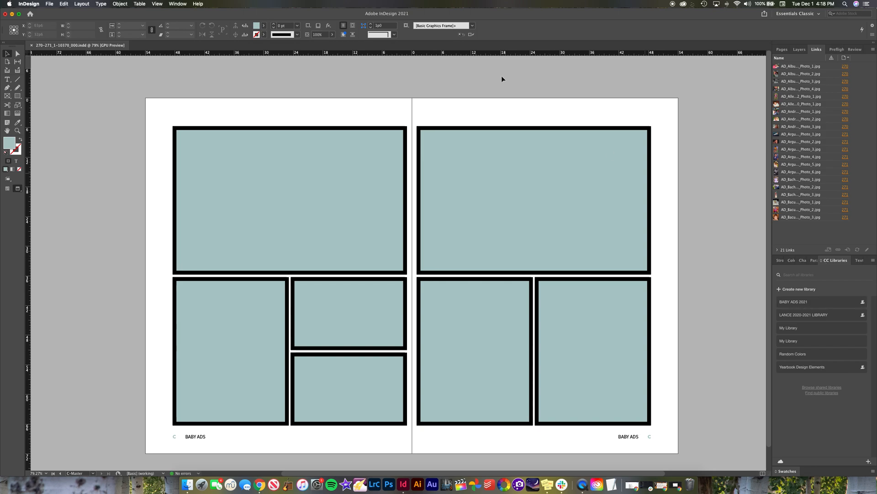
pyautogui.click(200, 4)
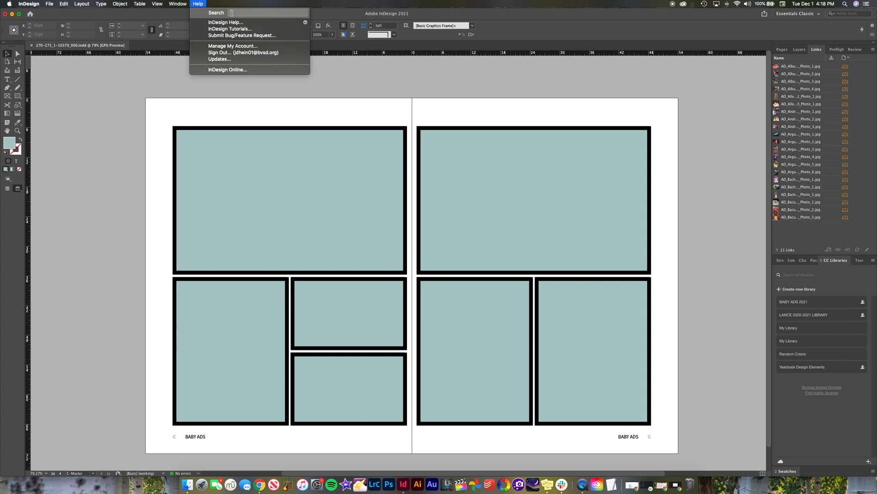
pyautogui.write('CC Librar')
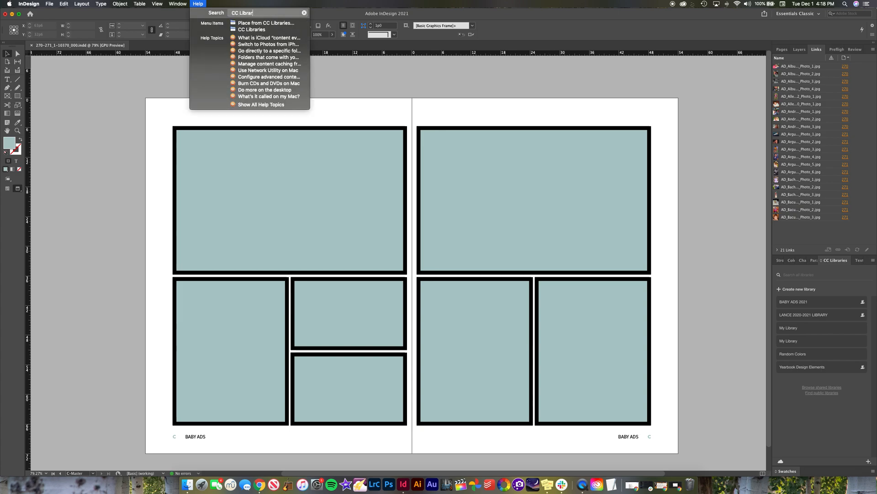
pyautogui.click(252, 29)
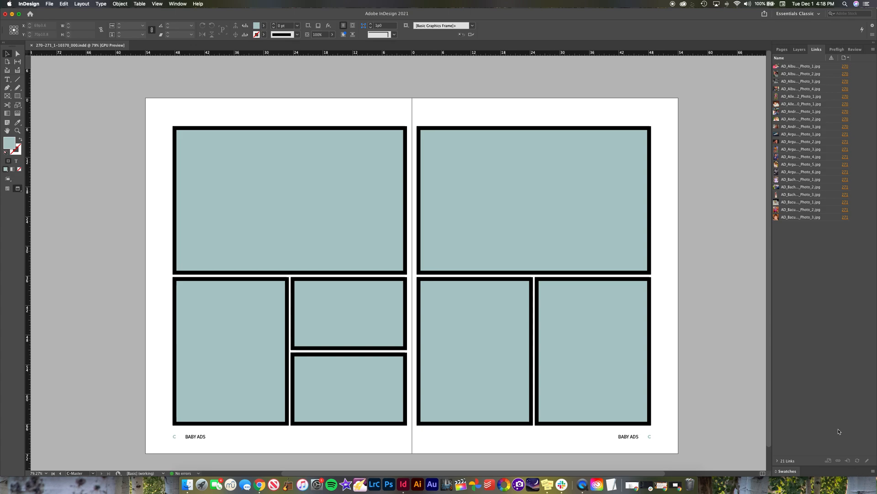
pyautogui.click(198, 4)
pyautogui.click(251, 29)
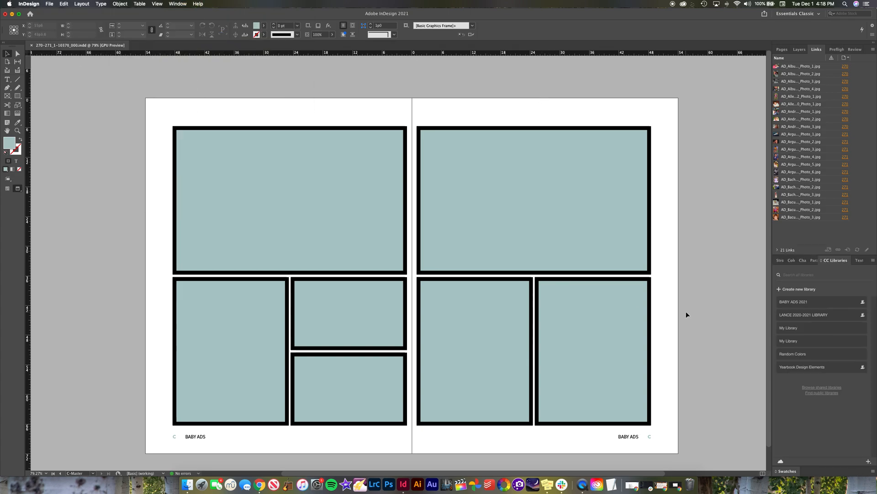
pyautogui.click(800, 302)
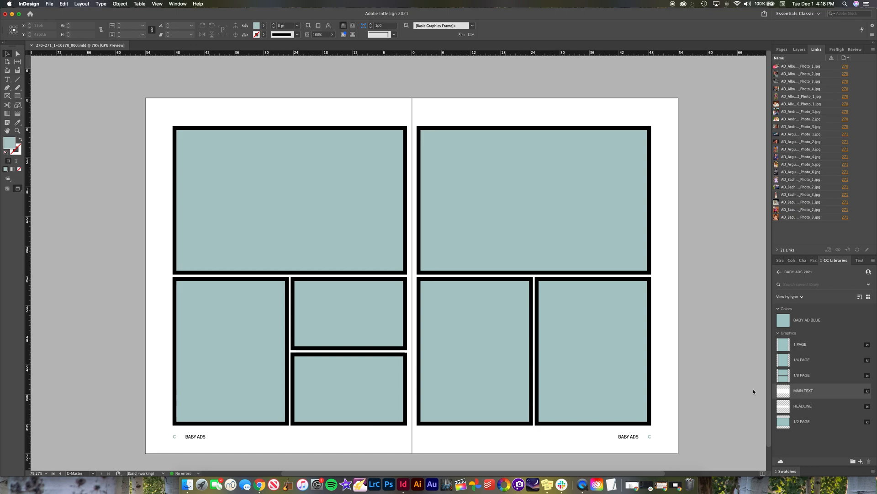
# Step: Switch from the C-Master spread to page 270
pyautogui.click(84, 473)
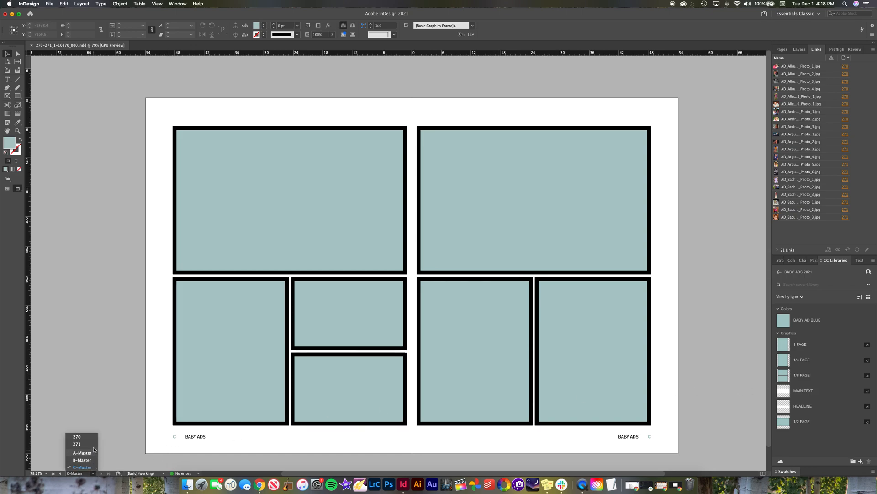
pyautogui.click(90, 474)
pyautogui.click(94, 474)
pyautogui.click(86, 437)
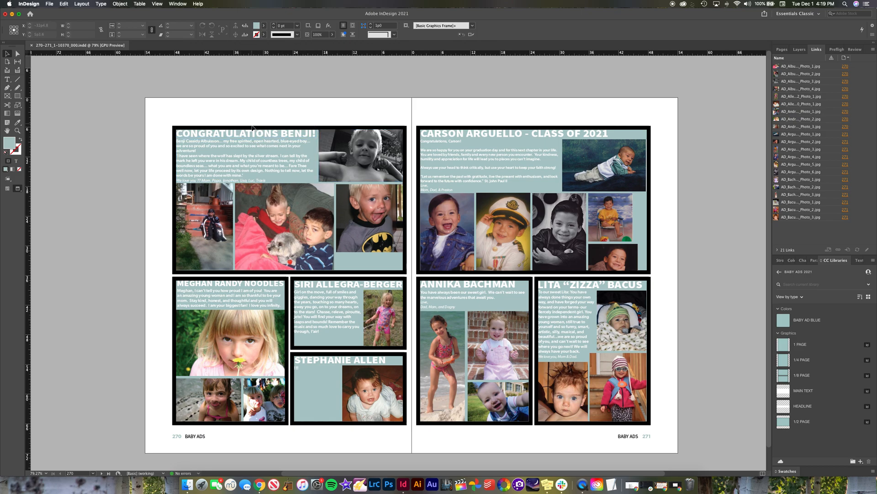
# Step: Examine the body copy frames of the ads, checking the type settings of the main text in page 270's top ad
pyautogui.click(251, 147)
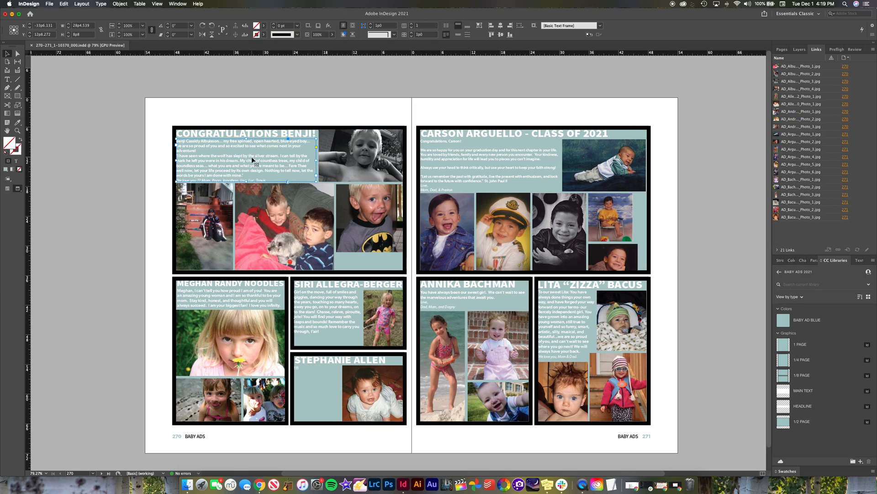
pyautogui.click(571, 323)
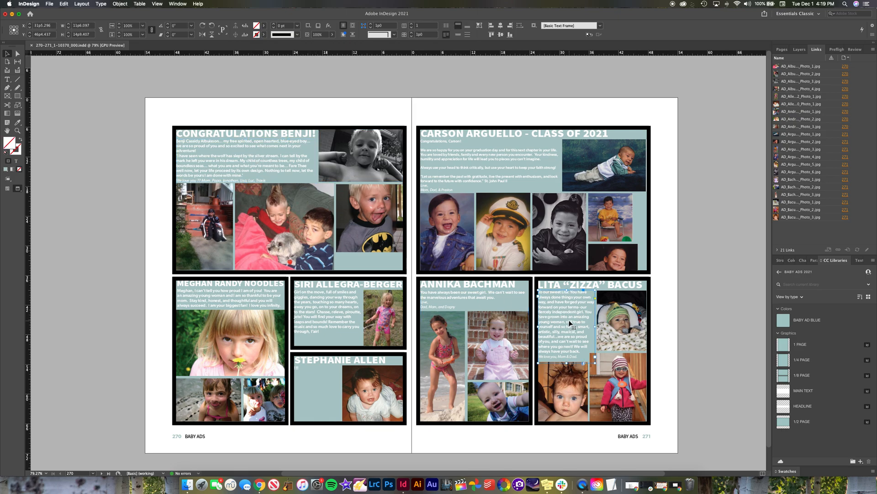
pyautogui.doubleClick(268, 168)
pyautogui.click(252, 174)
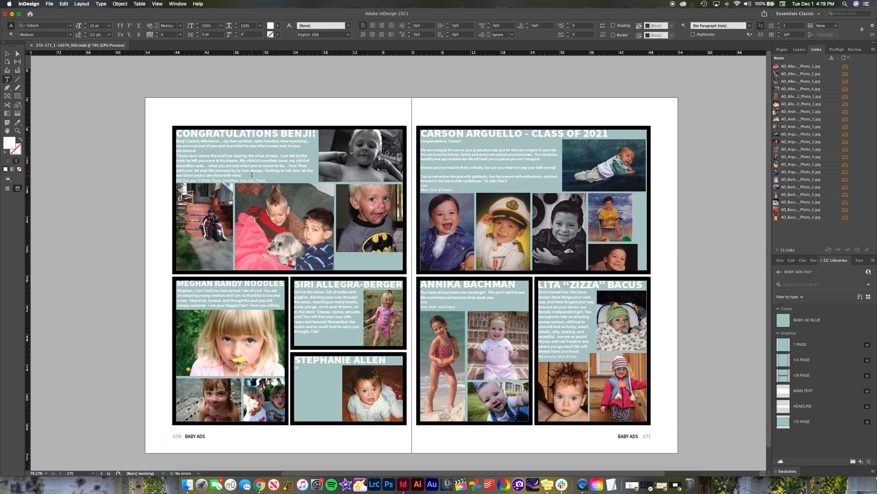
pyautogui.moveTo(253, 175); pyautogui.dragTo(161, 139)
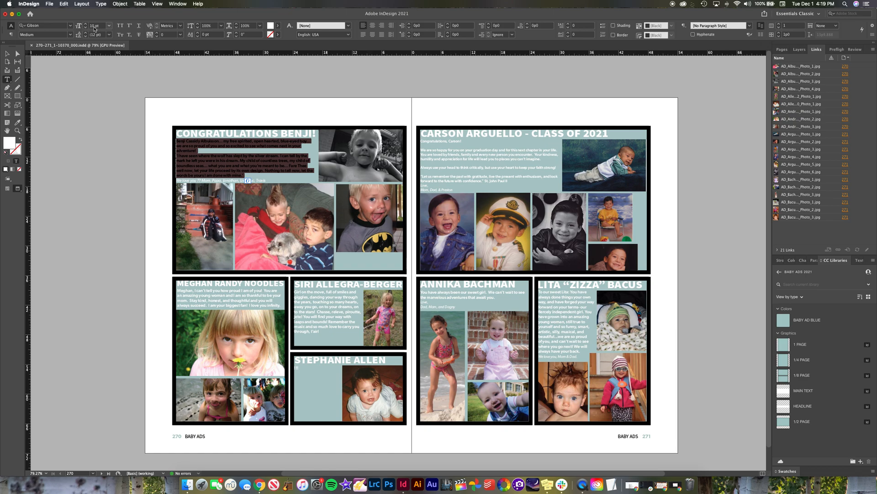
pyautogui.click(149, 103)
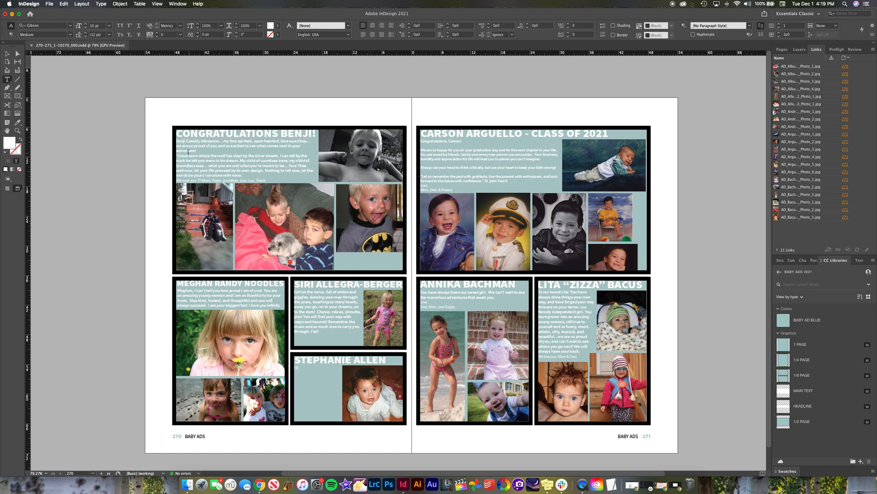
pyautogui.click(7, 53)
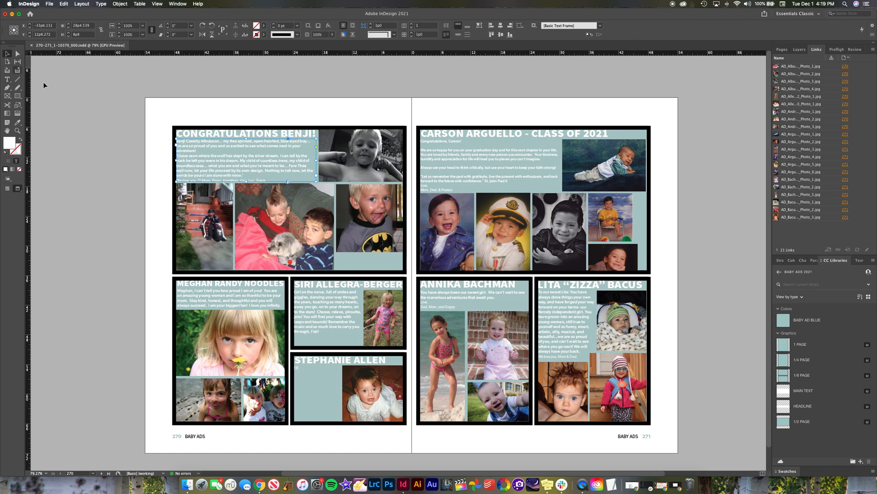
# Step: Check the type style of the family sign-off line in page 270's top ad
pyautogui.doubleClick(245, 181)
pyautogui.moveTo(266, 181); pyautogui.dragTo(169, 181)
pyautogui.click(219, 176)
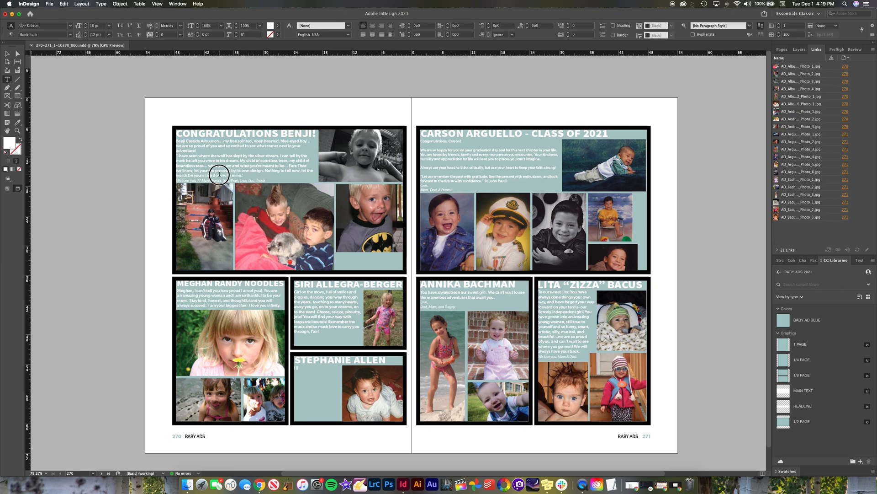
# Step: Check the type settings of the sign-off text in page 270's top ad and in page 271's lower-left ad
pyautogui.doubleClick(265, 180)
pyautogui.click(264, 181)
pyautogui.press('Escape')
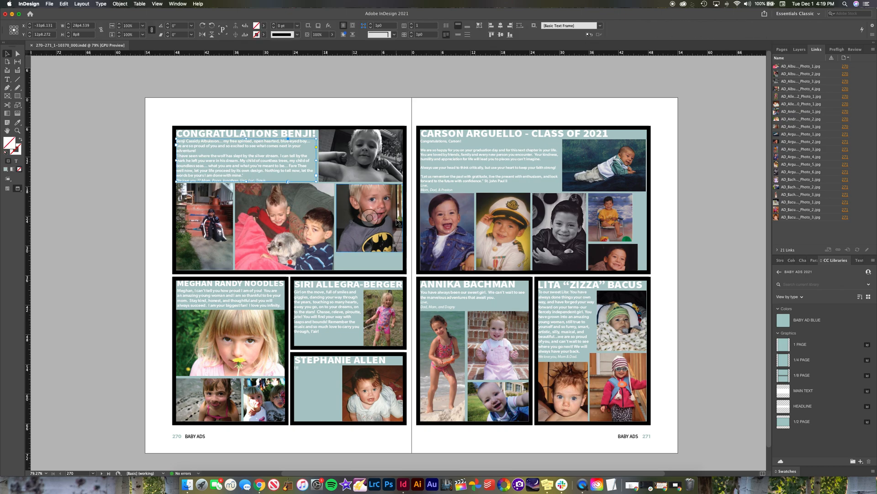
pyautogui.scroll(5, 483, 267)
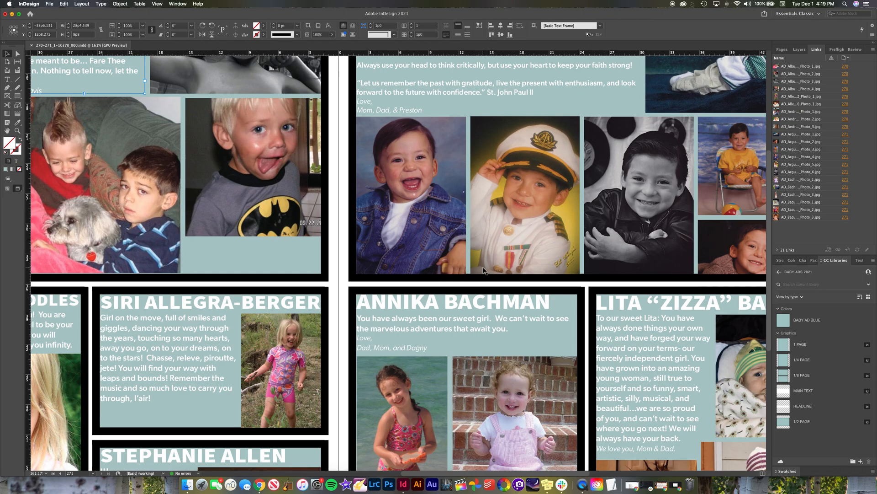
pyautogui.doubleClick(383, 339)
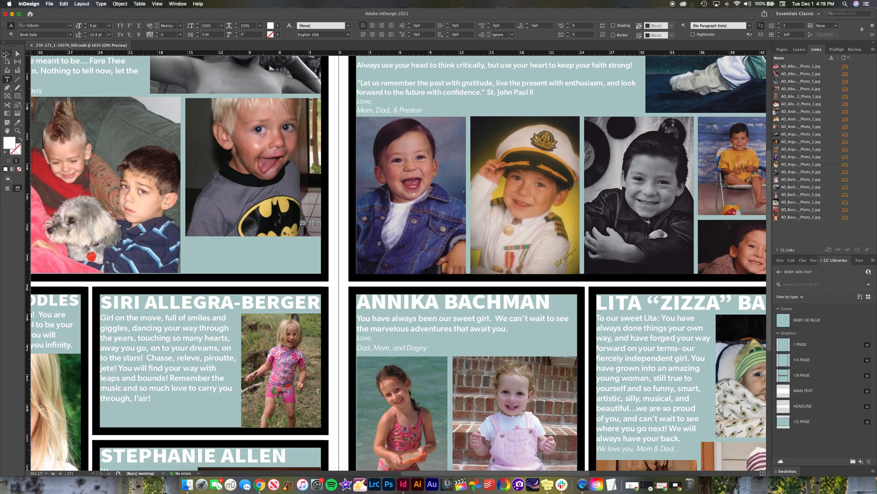
pyautogui.click(6, 54)
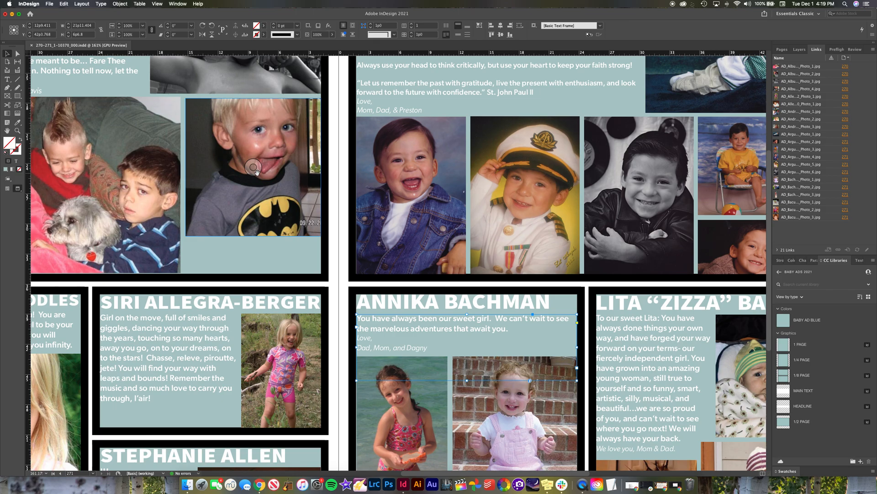
pyautogui.scroll(-3, 455, 236)
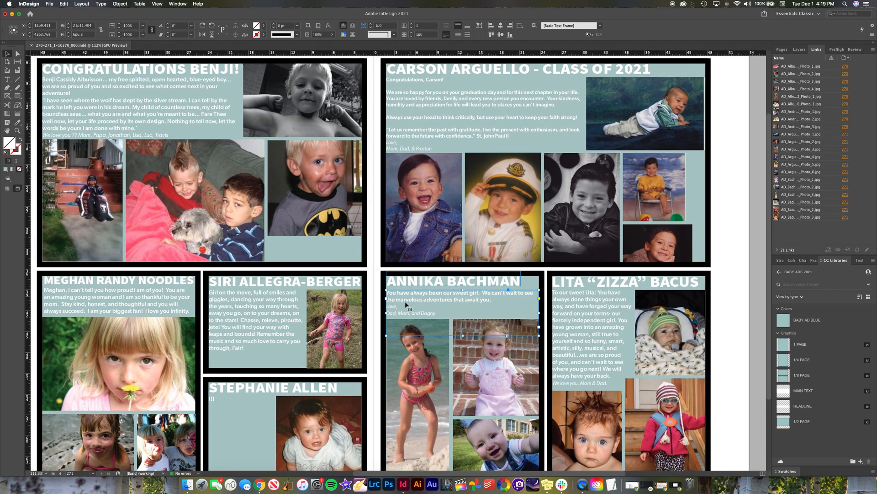
# Step: Check the font and size of the headline in page 270's top ad
pyautogui.scroll(2, 388, 317)
pyautogui.doubleClick(358, 319)
pyautogui.press('Escape')
pyautogui.doubleClick(188, 114)
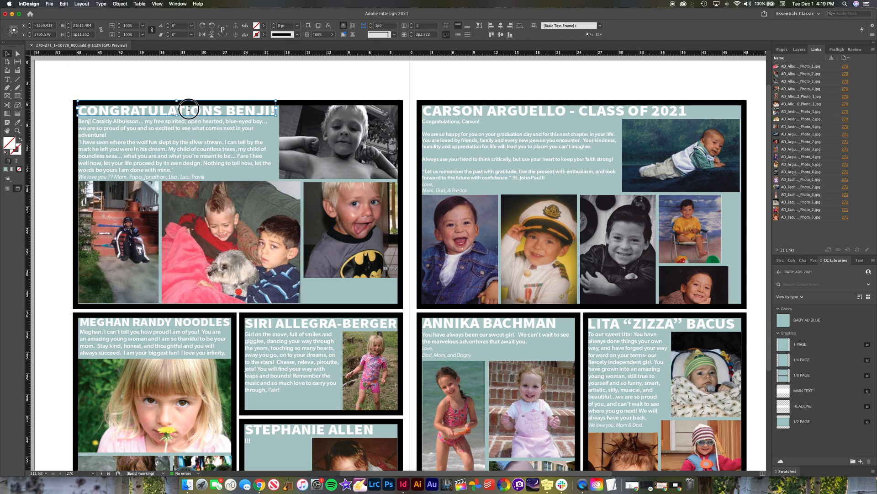
pyautogui.click(14, 55)
# Step: Check the headline's font size in page 270's lower-left ad and deselect the text
pyautogui.scroll(-3, 217, 321)
pyautogui.hscroll(-2, 218, 322)
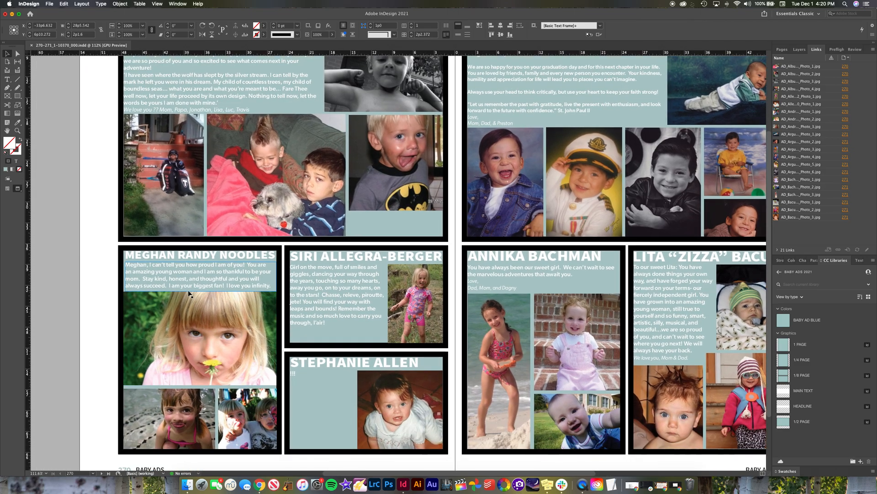
pyautogui.scroll(3, 189, 292)
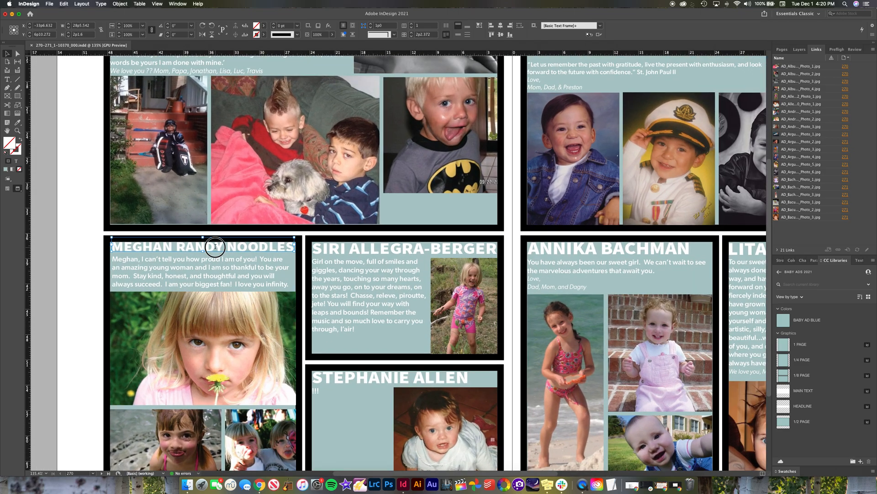
pyautogui.doubleClick(215, 251)
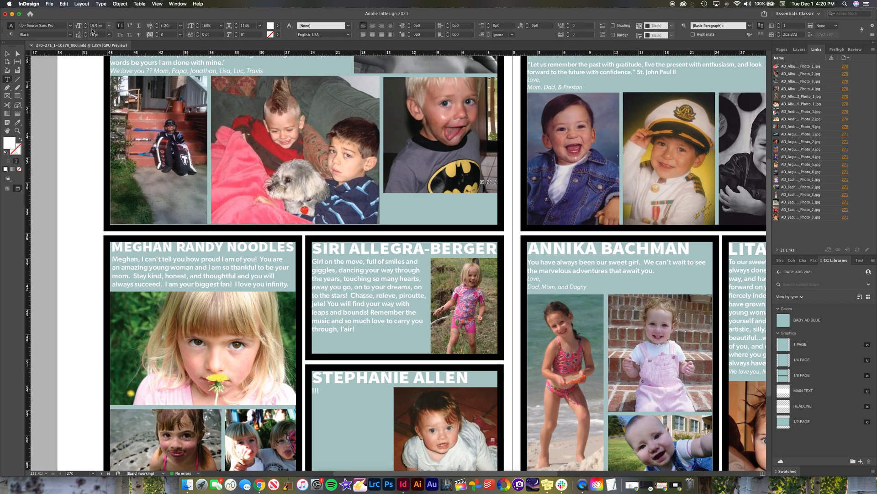
pyautogui.press('Escape')
pyautogui.click(50, 117)
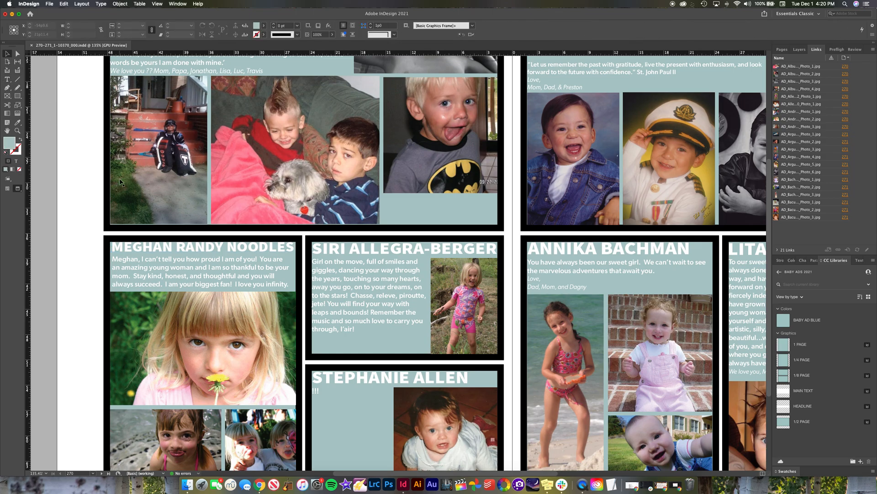
# Step: Examine how the headline of page 271's lower-left ad sits against the coloured background, selecting its text frame
pyautogui.scroll(-5, 158, 151)
pyautogui.scroll(2, 224, 185)
pyautogui.scroll(-1, 224, 185)
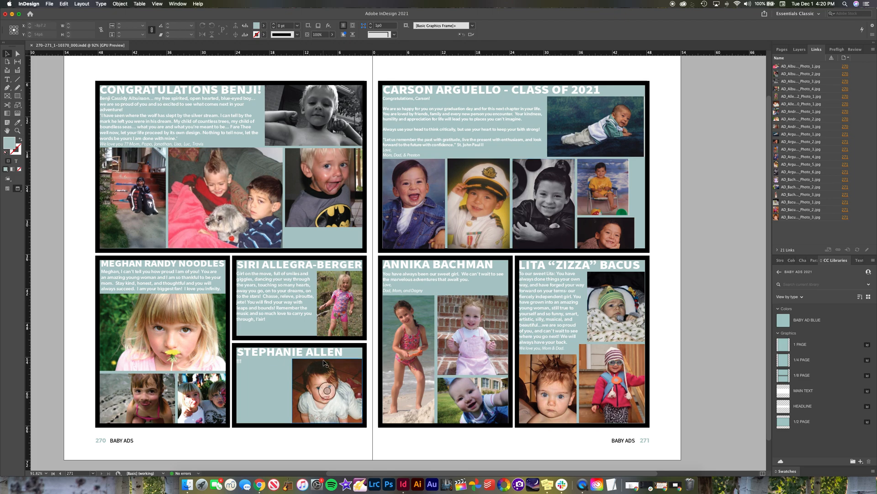
pyautogui.scroll(4, 432, 298)
pyautogui.scroll(3, 434, 292)
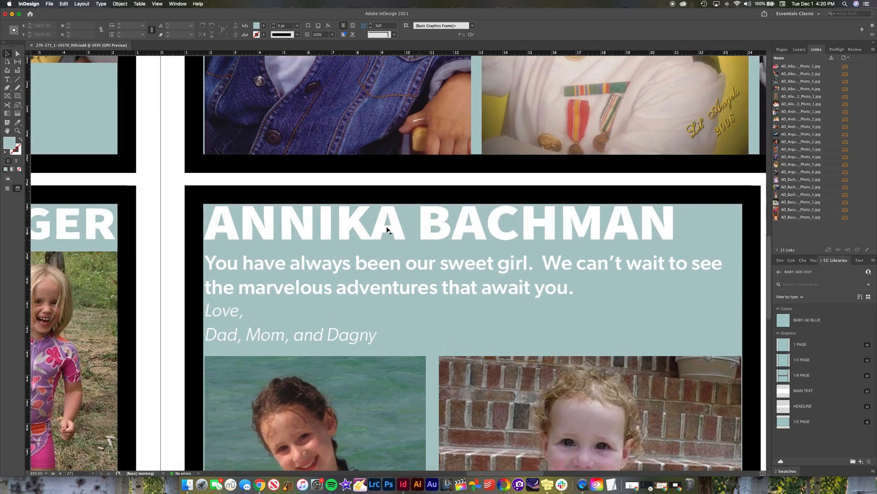
pyautogui.scroll(2, 315, 221)
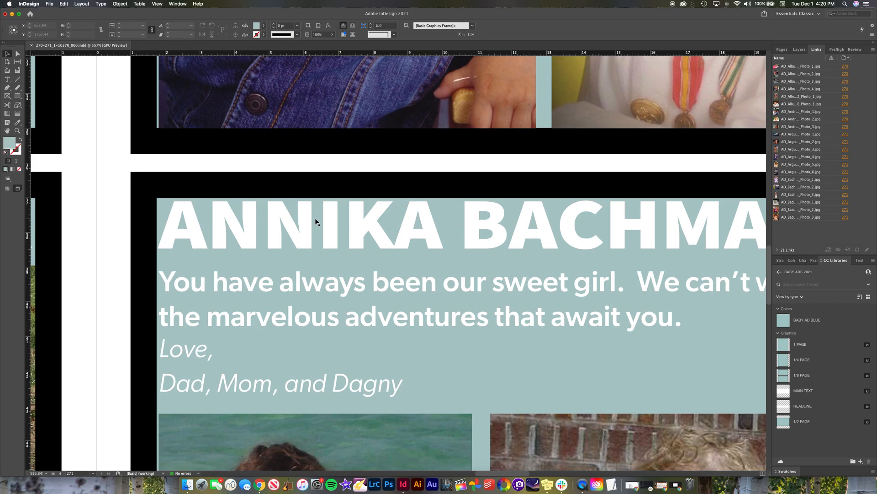
pyautogui.scroll(-2, 315, 222)
pyautogui.scroll(-2, 338, 219)
pyautogui.click(340, 221)
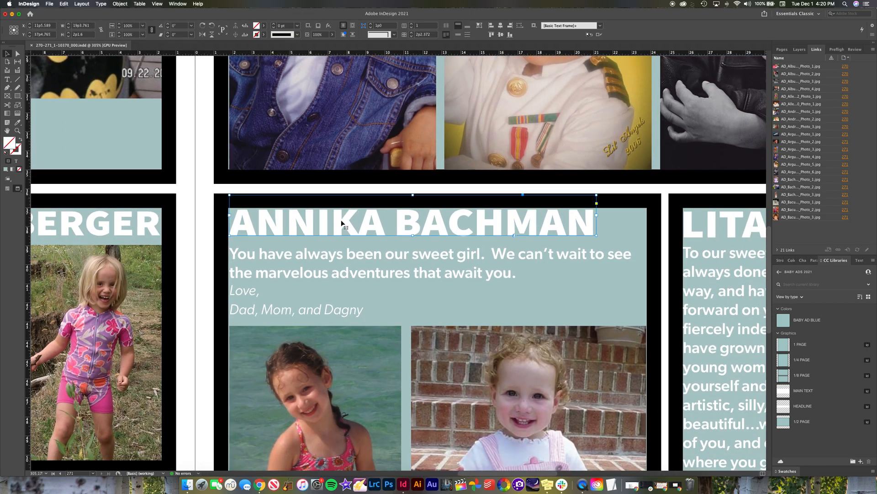
# Step: Examine the headline placement and its spacing to the body text in page 271's top ad
pyautogui.scroll(10, 348, 226)
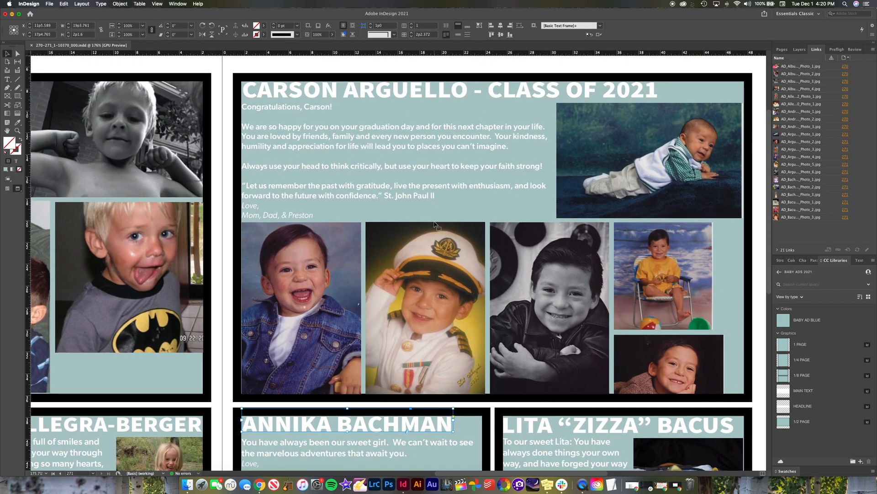
pyautogui.scroll(3, 365, 157)
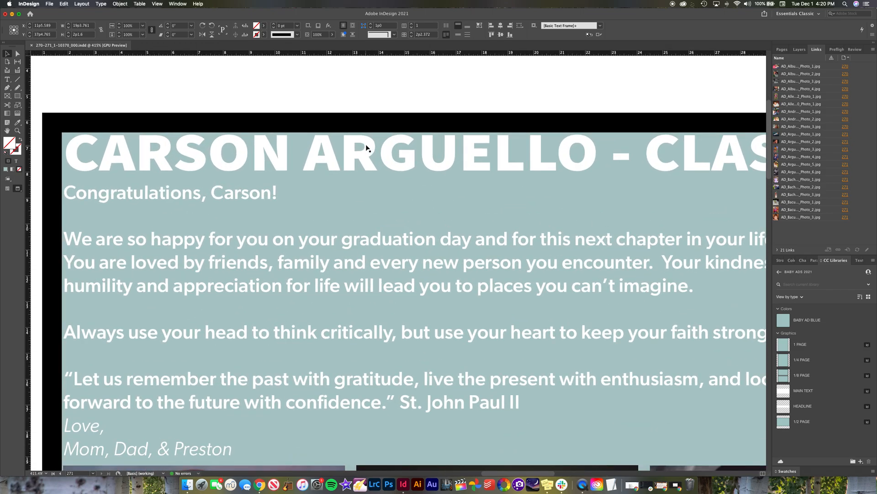
pyautogui.scroll(-2, 367, 147)
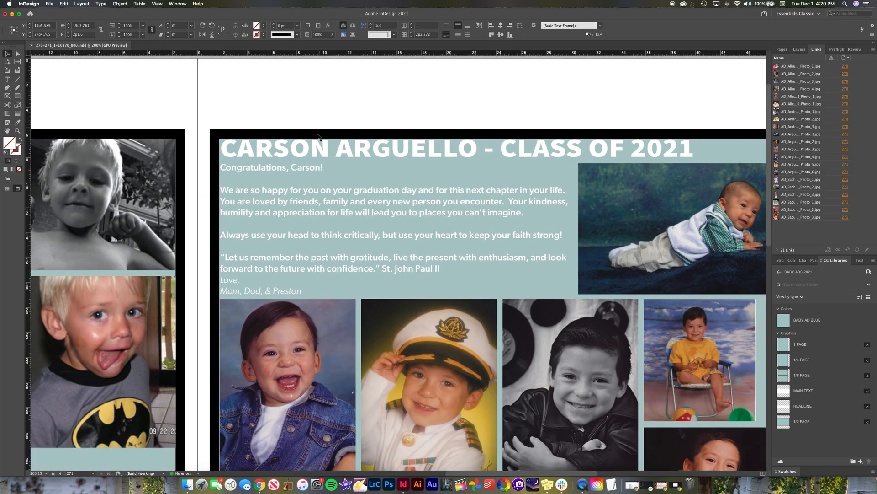
pyautogui.scroll(-1, 350, 135)
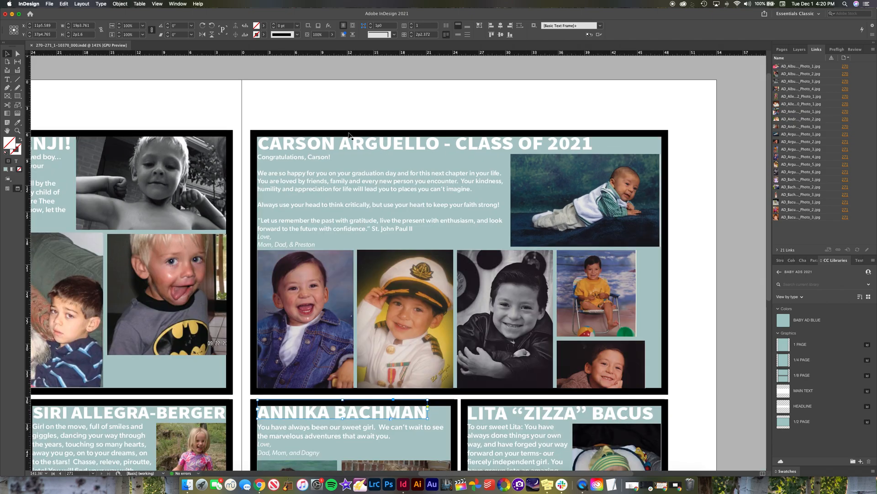
pyautogui.scroll(-2, 349, 135)
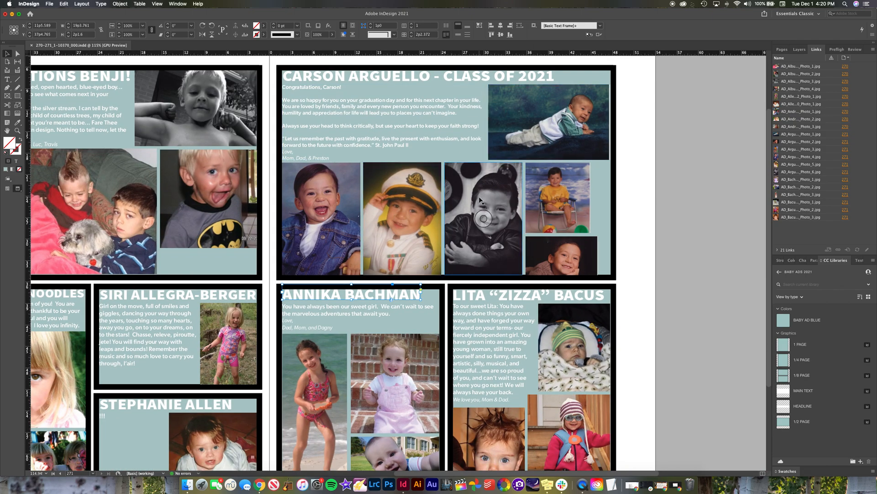
# Step: Inspect the placed photos in page 271's lower-right ad and deselect them
pyautogui.press('f')
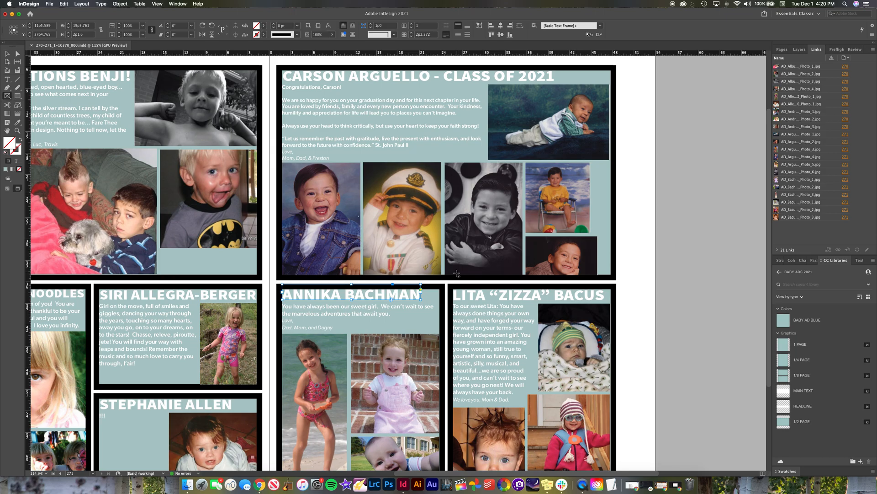
pyautogui.click(8, 53)
pyautogui.scroll(-5, 653, 320)
pyautogui.hscroll(3, 654, 320)
pyautogui.click(520, 266)
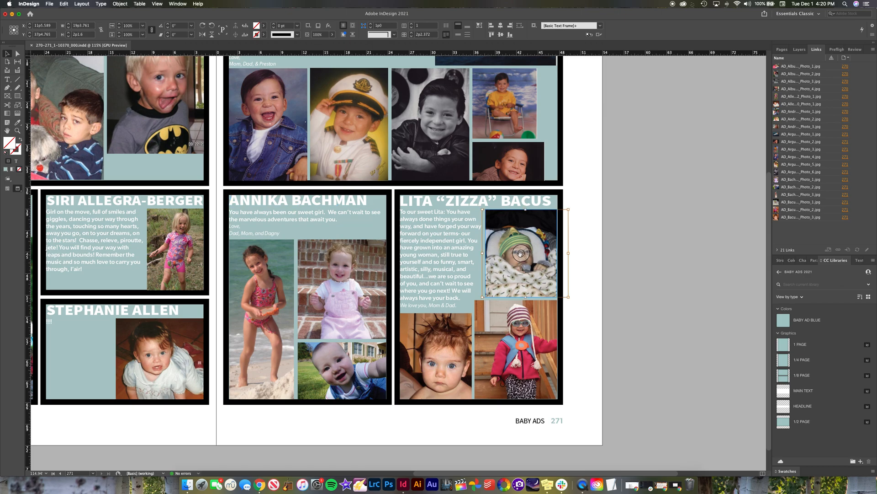
pyautogui.click(519, 350)
pyautogui.click(588, 336)
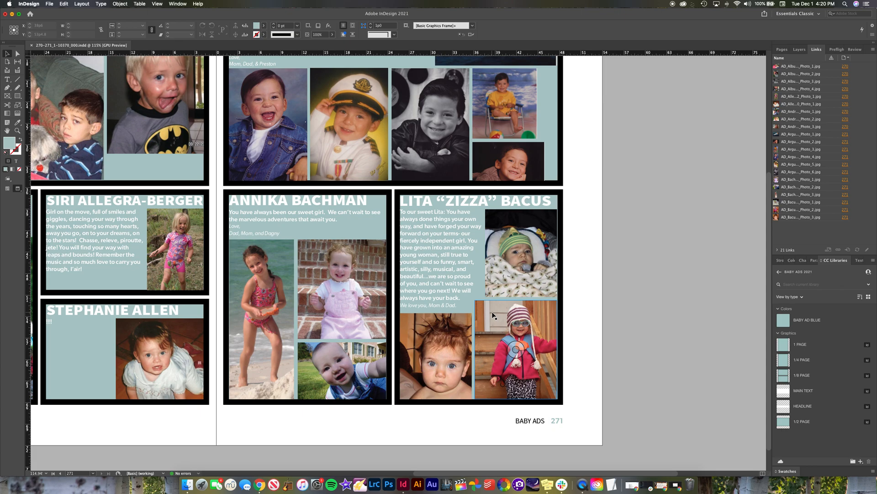
# Step: Inspect the tall beach photo and its frame in page 271's lower-left ad, and deselect it
pyautogui.click(261, 320)
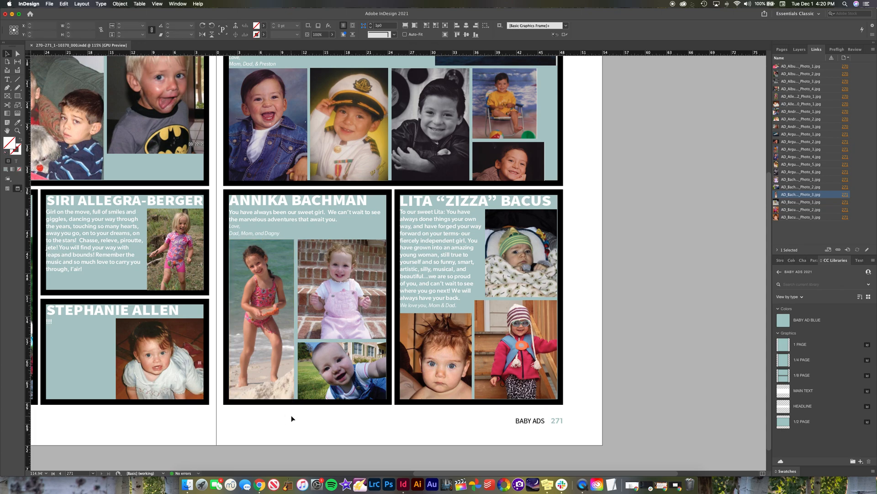
pyautogui.click(282, 381)
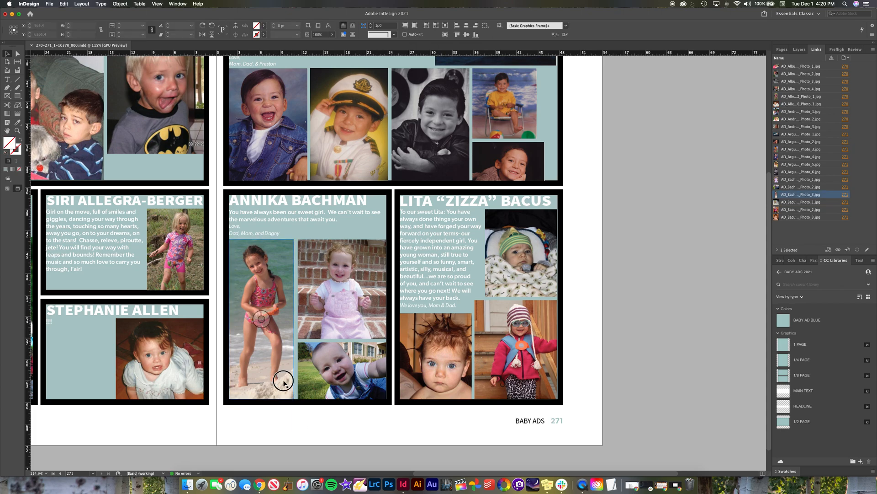
pyautogui.moveTo(272, 426); pyautogui.dragTo(392, 427)
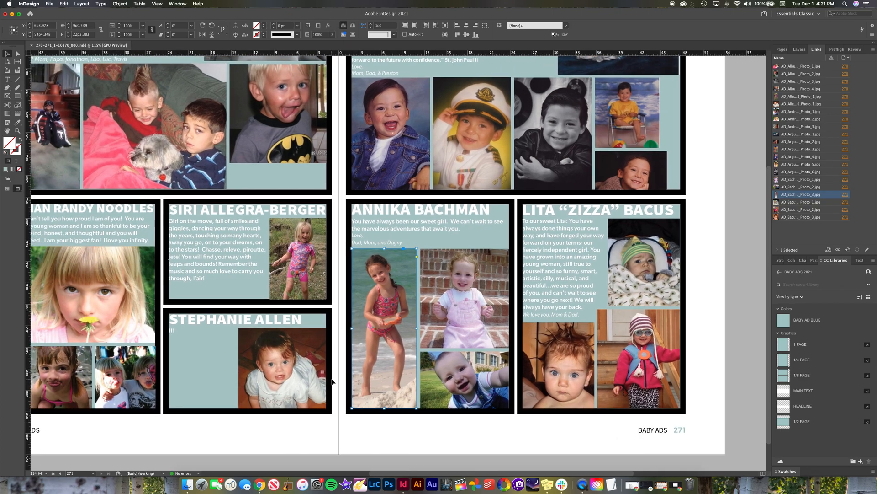
pyautogui.click(456, 415)
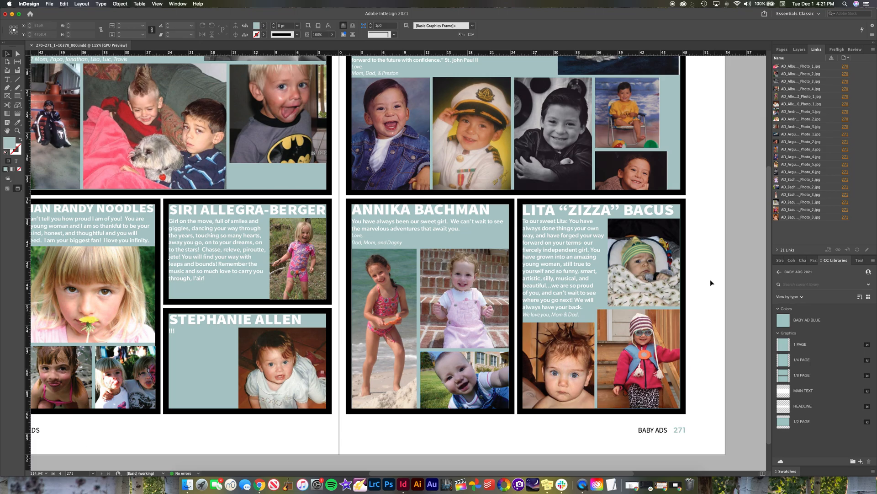
# Step: Review the overall ad layout across the full 270–271 spread
pyautogui.scroll(3, 715, 268)
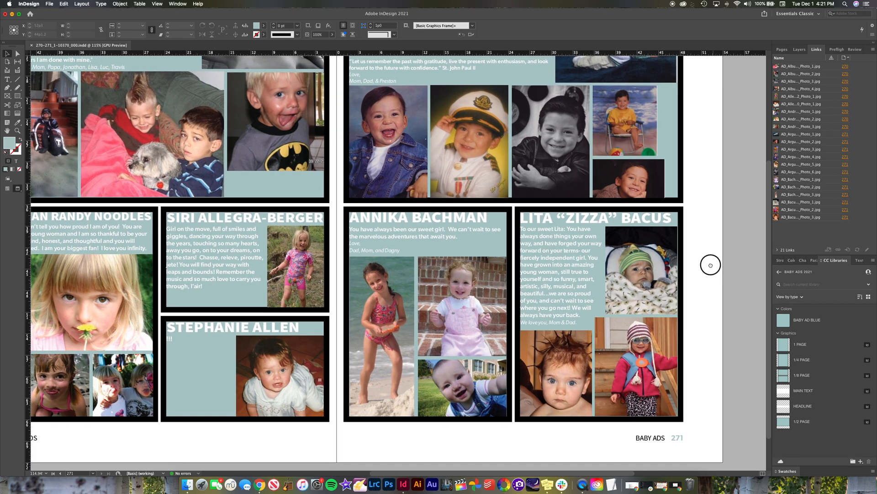
pyautogui.moveTo(724, 311); pyautogui.dragTo(738, 299)
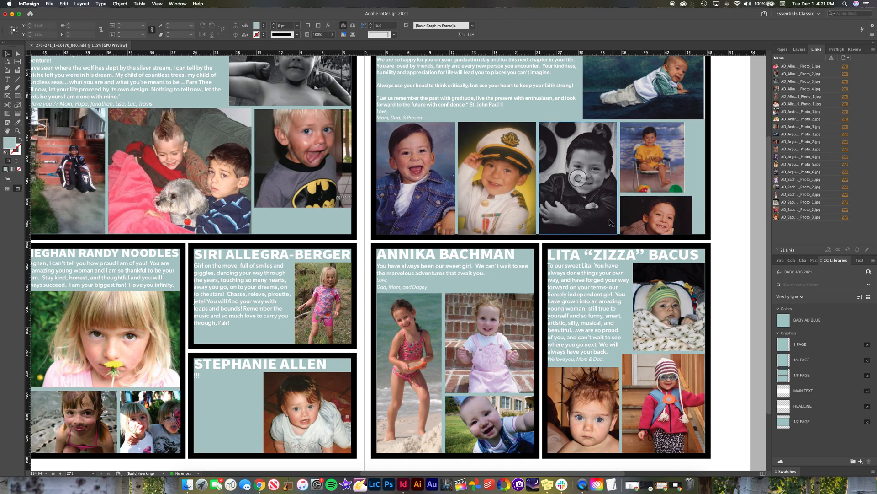
pyautogui.moveTo(364, 235); pyautogui.dragTo(602, 224)
pyautogui.press('super+alt+0')
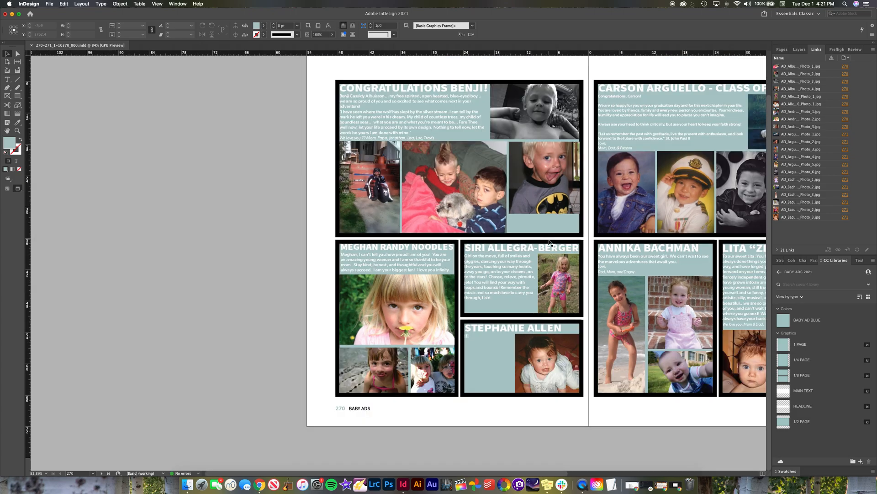
pyautogui.scroll(2, 544, 227)
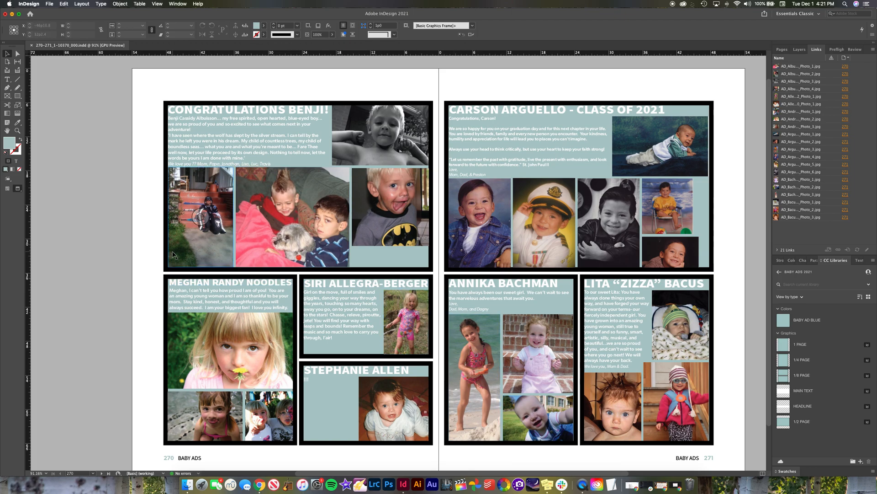
# Step: Close the 270-271_1-10370_000.indd document and the InDesign window, and switch to the 270-271 folder in Finder
pyautogui.click(49, 4)
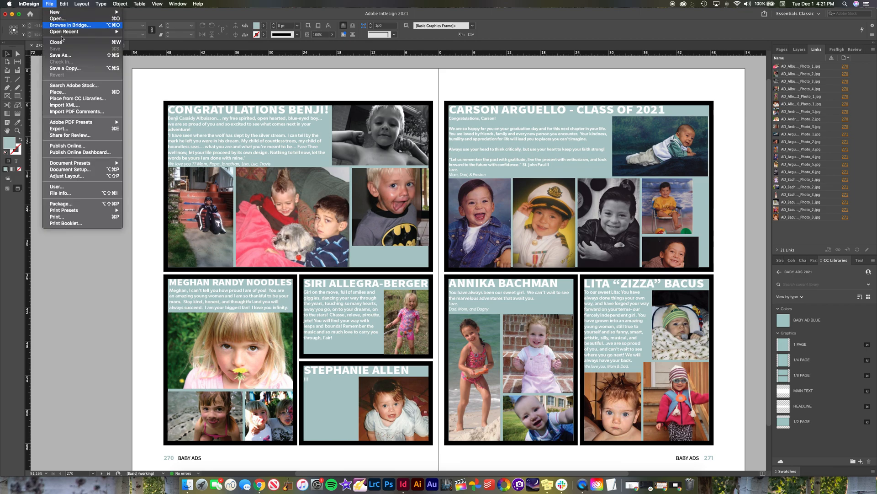
pyautogui.click(49, 4)
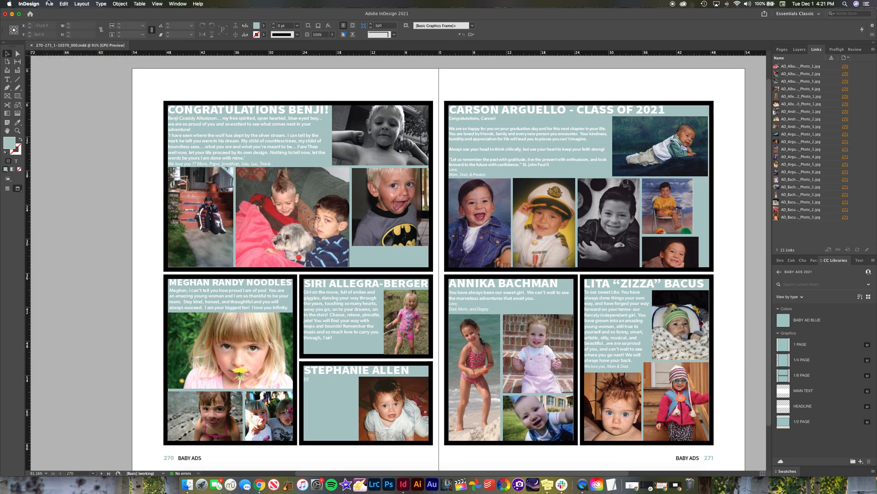
pyautogui.click(32, 46)
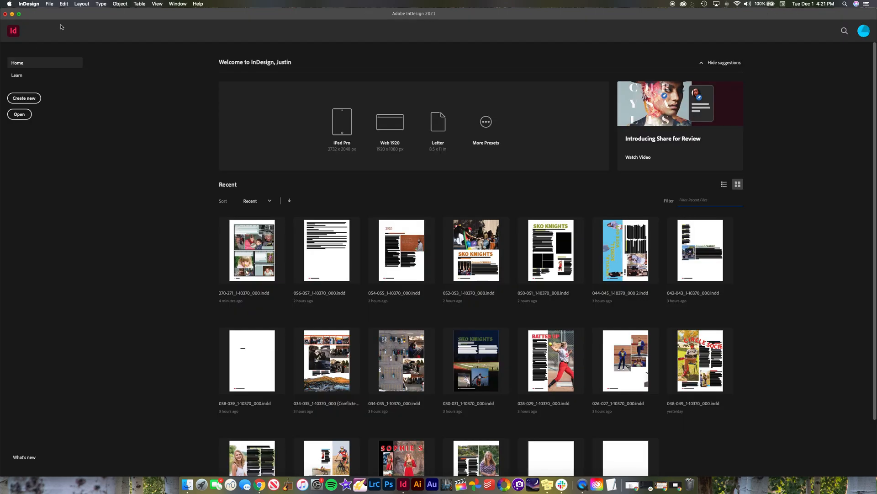
pyautogui.click(5, 15)
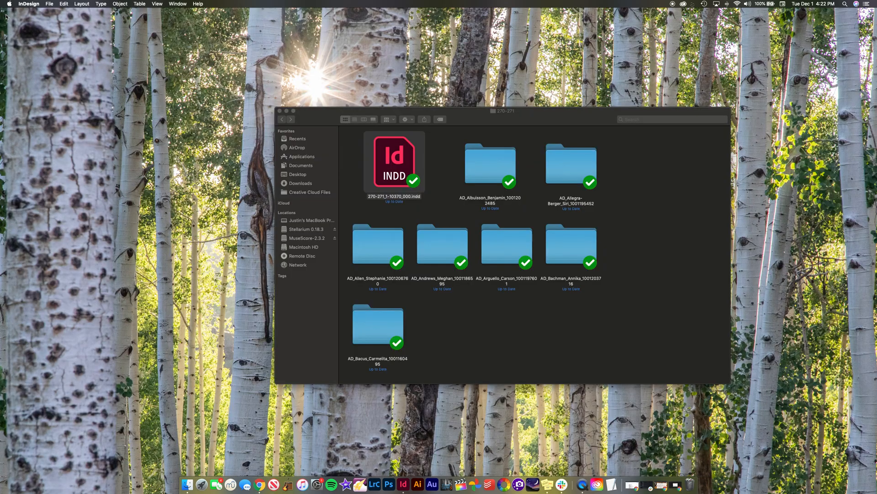
pyautogui.click(631, 361)
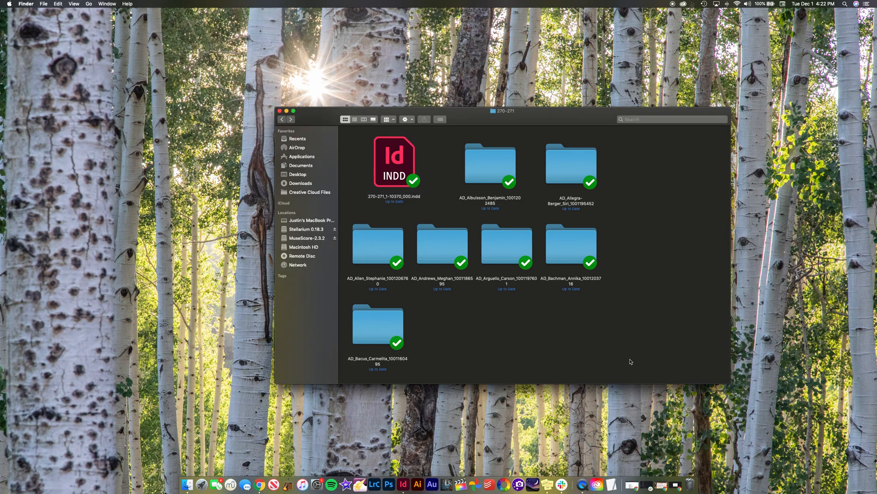